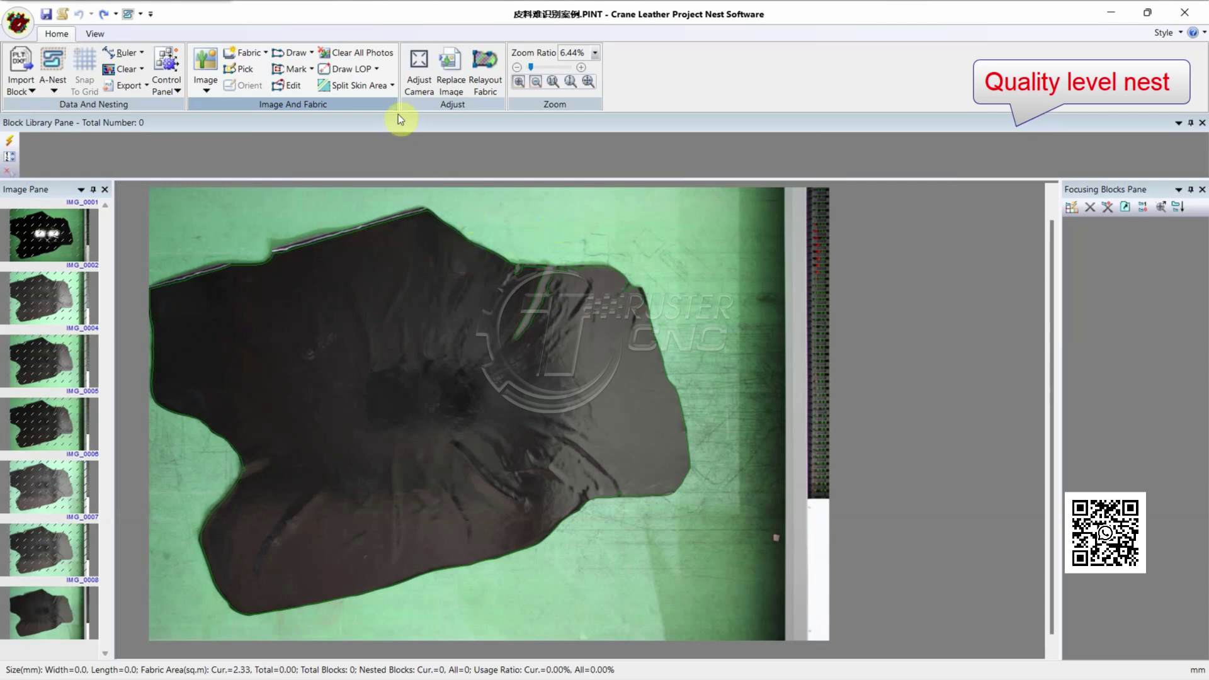
Step: In the Skin level settings, check Enable block color, Skin split virtual and Compatible level on packing
left_click(393, 85)
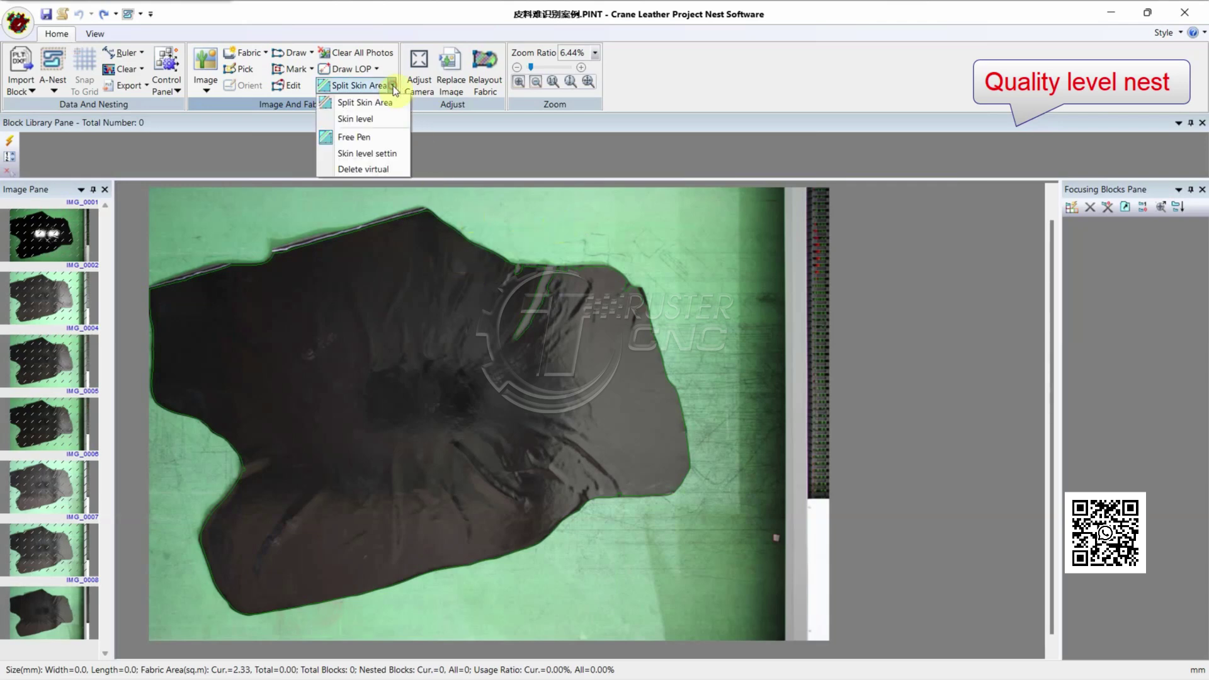
left_click(391, 156)
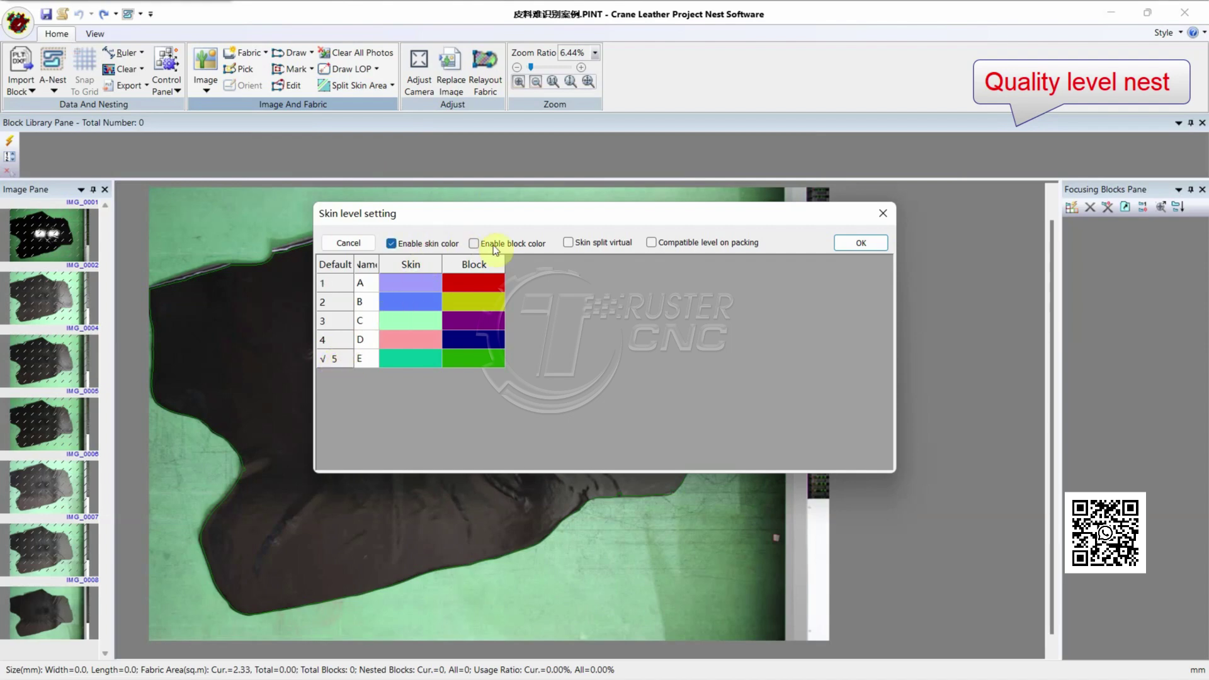
left_click(540, 246)
left_click(595, 246)
left_click(668, 244)
Step: Apply the skin level settings, then split off the hide's lower-left portion with a free-pen line
left_click(862, 244)
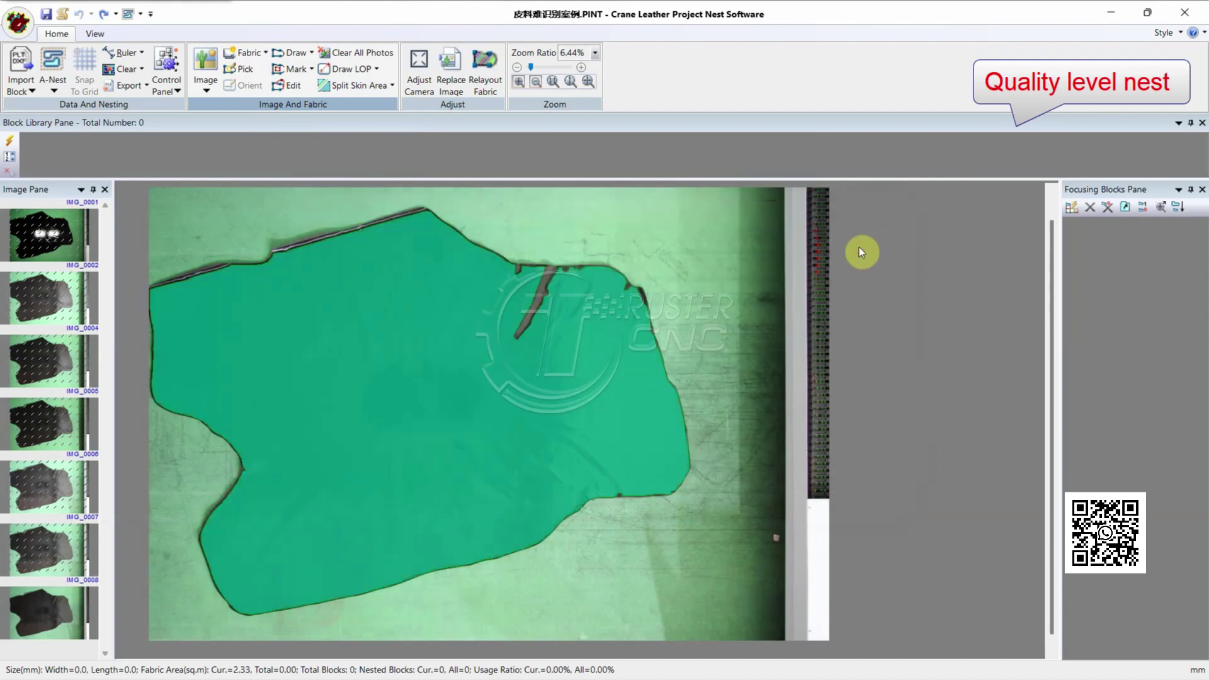
left_click(392, 85)
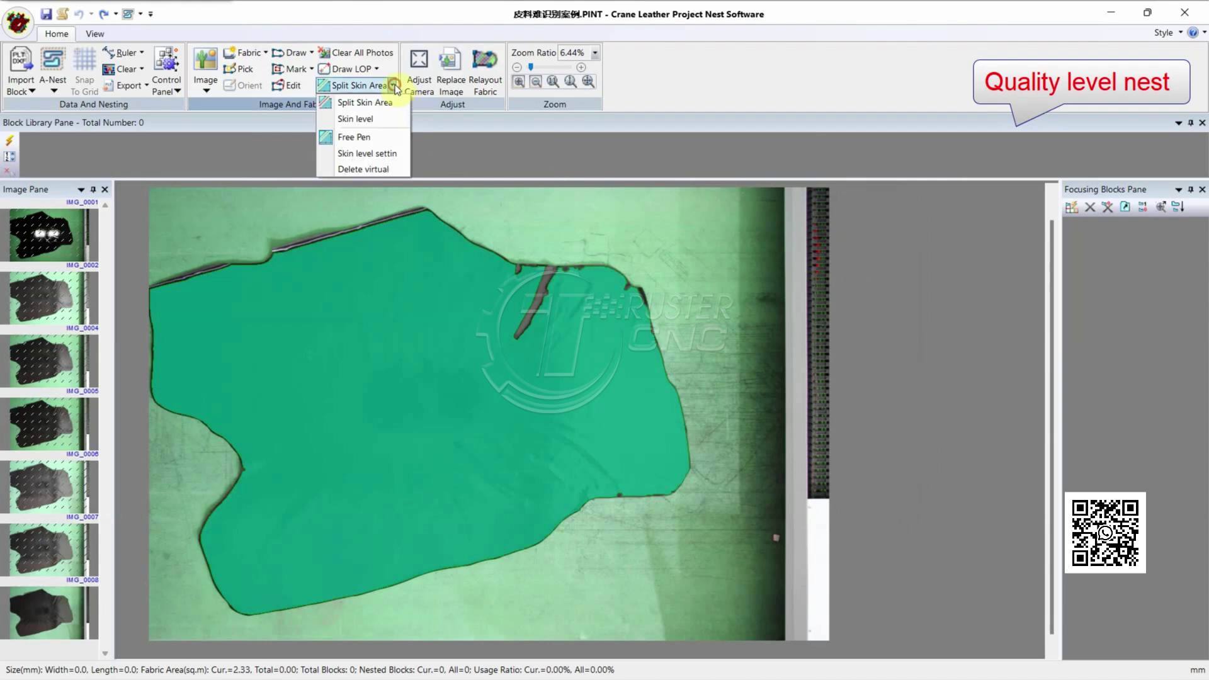
left_click(387, 137)
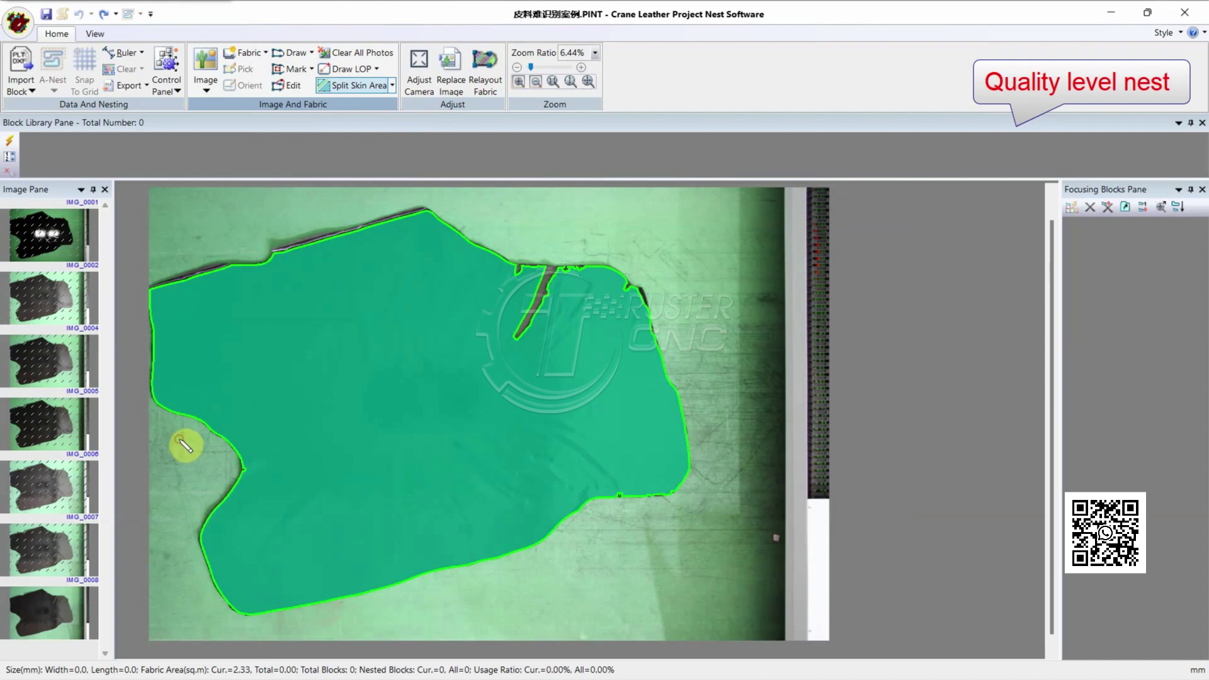
left_click_drag(180, 437, 387, 461)
left_click_drag(430, 494, 509, 616)
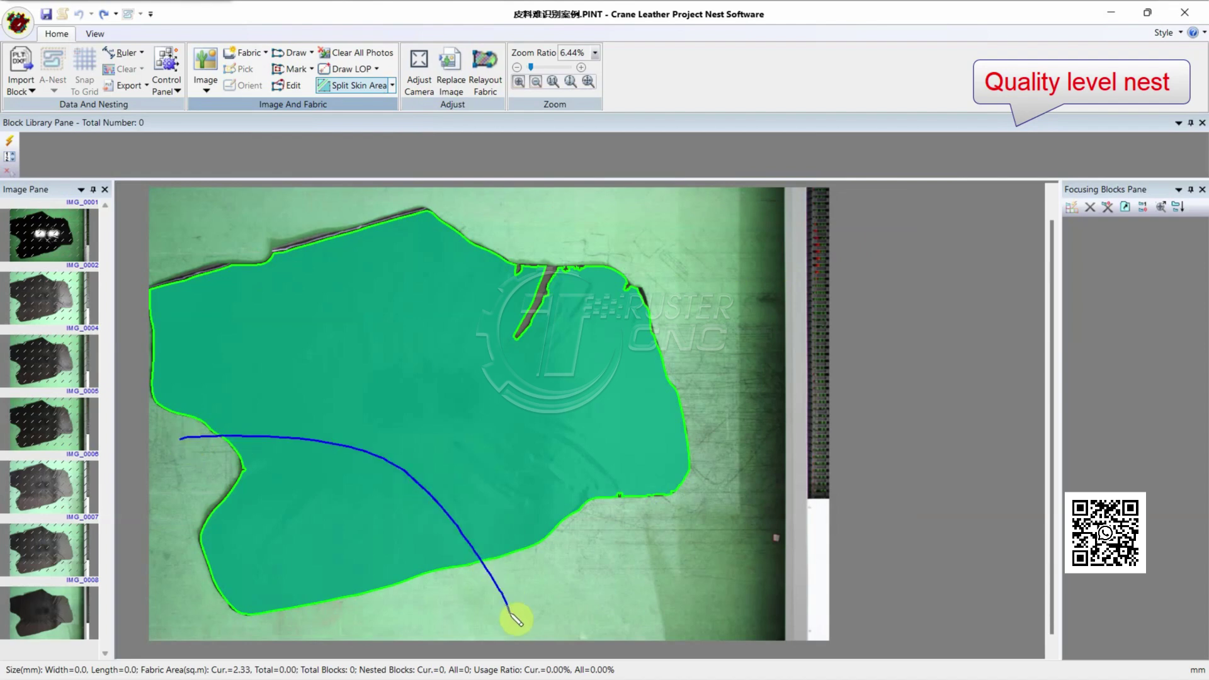
left_click(320, 515)
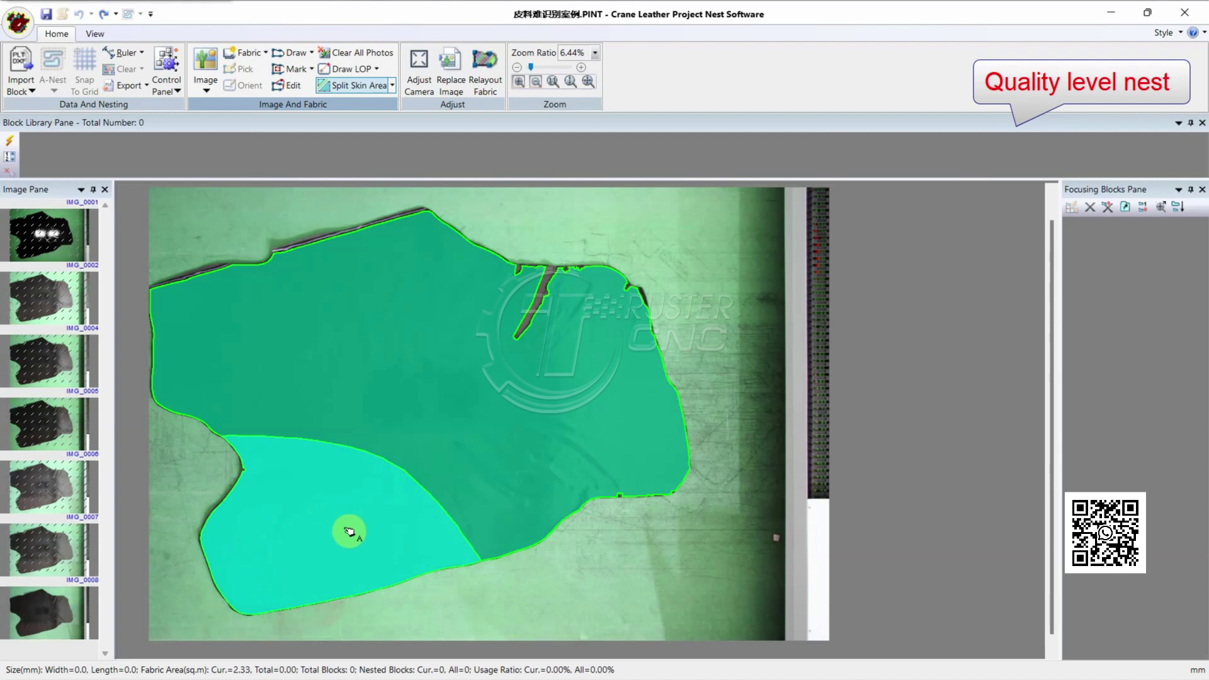
Step: Assign skin level A to the split-off lower-left area of the hide
key("b")
left_click(348, 531)
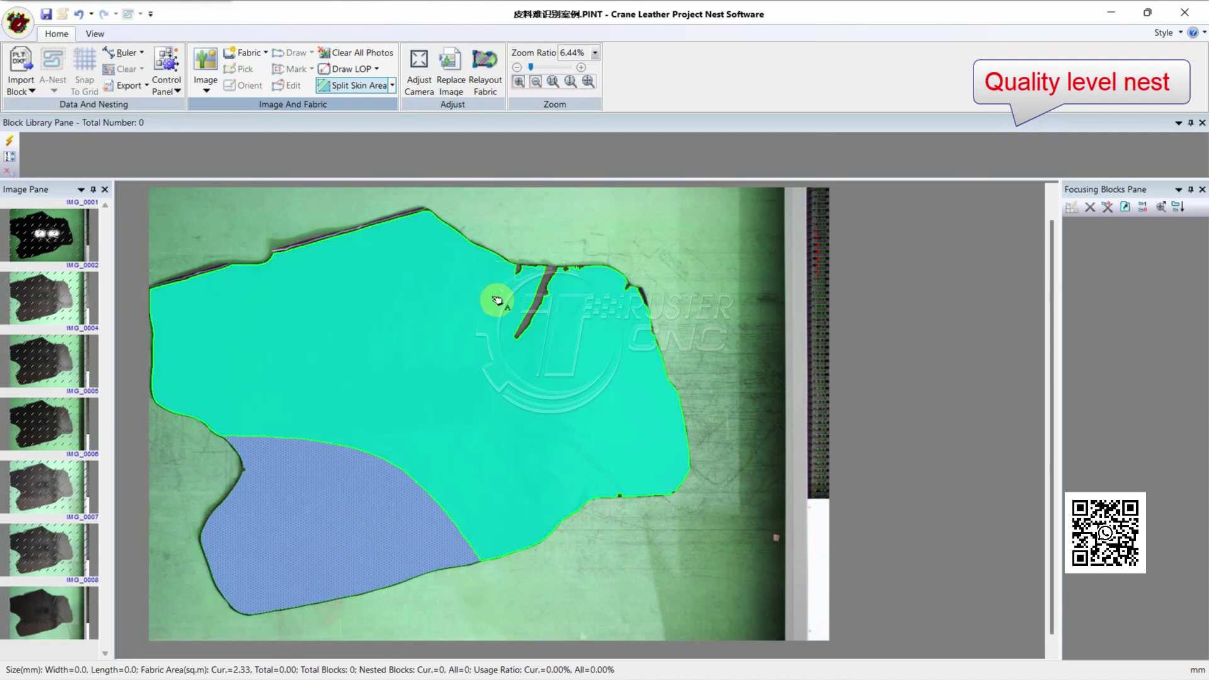
Step: Draw a free-pen split down the hide's right side and mark that area as skin level B
left_click(494, 317)
left_click(392, 86)
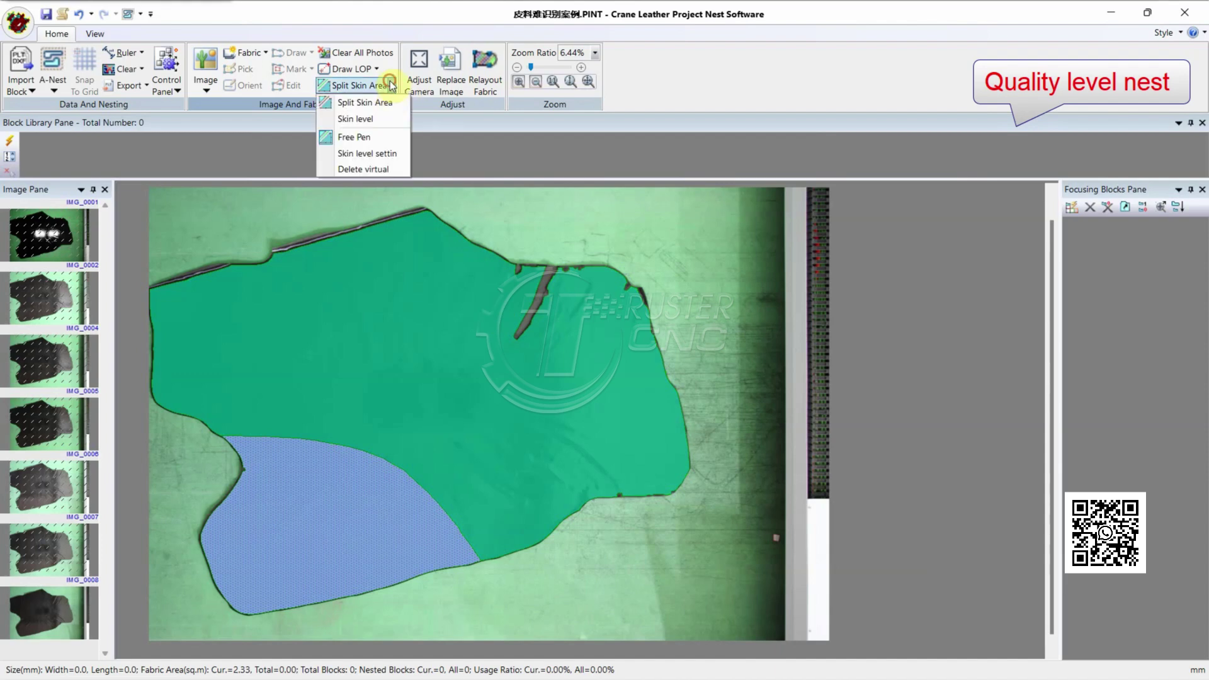
left_click(380, 139)
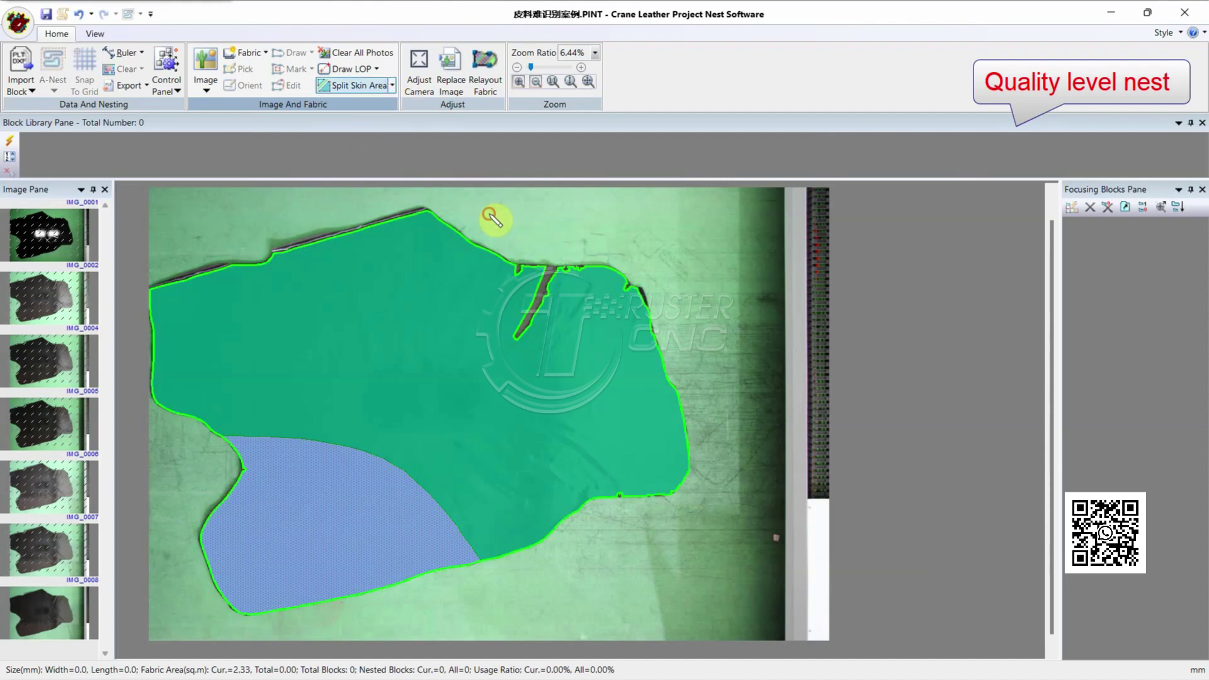
mouse_move(489, 216)
left_mouse_down()
mouse_move(477, 341)
mouse_move(536, 467)
mouse_move(616, 545)
left_mouse_up()
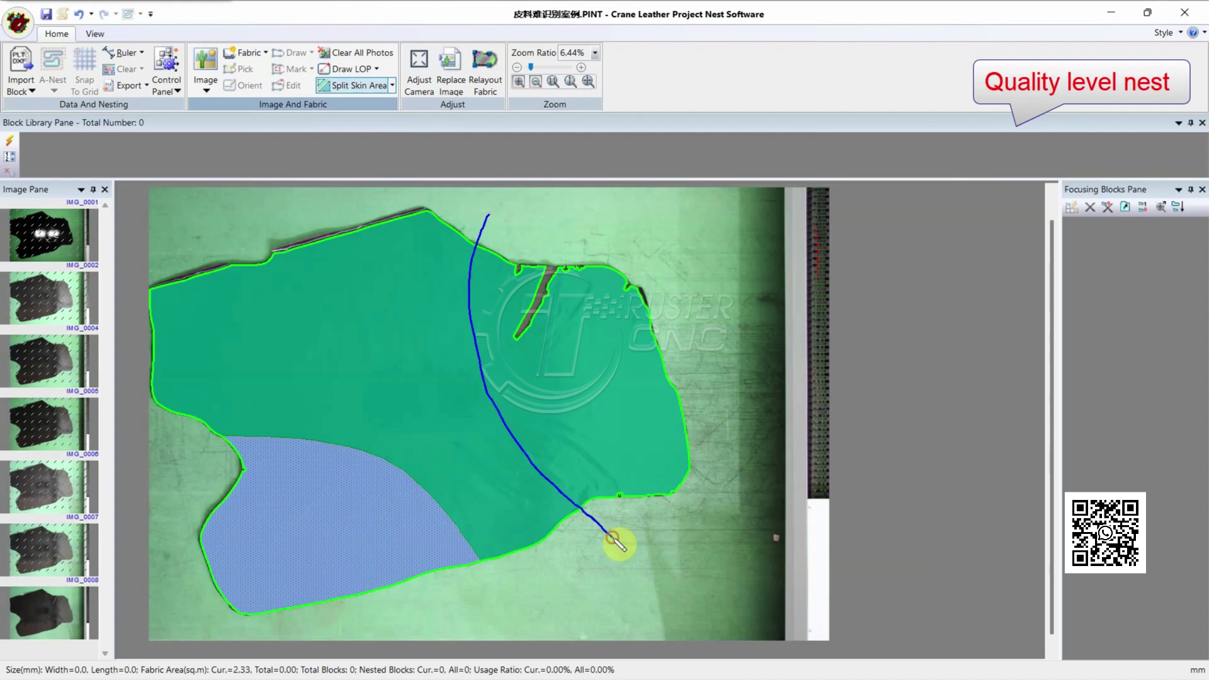
left_click(601, 415)
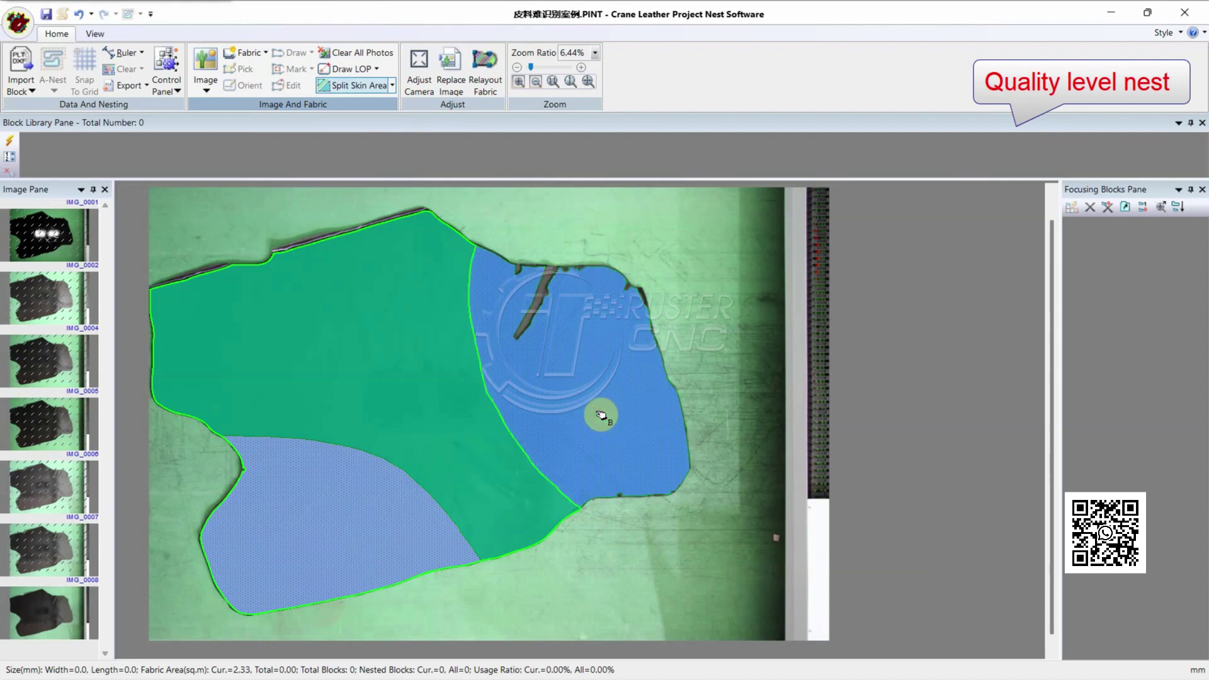
right_click(719, 244)
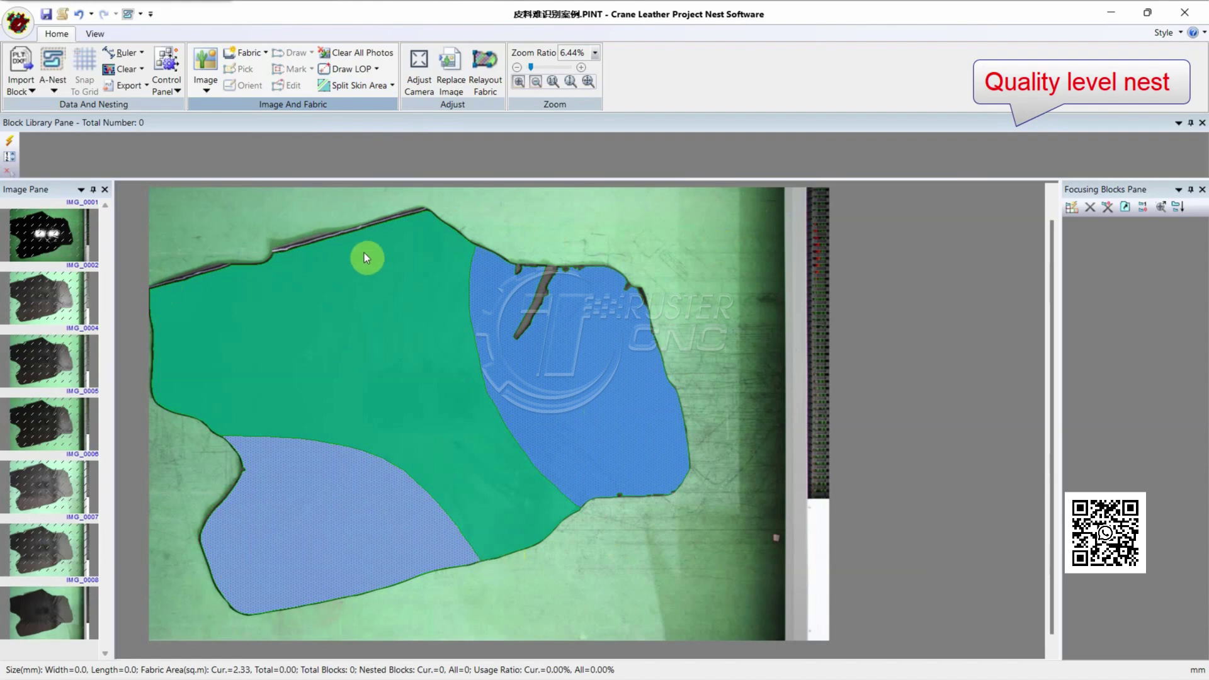
Step: Reconfirm the skin level settings
left_click(391, 85)
left_click(393, 153)
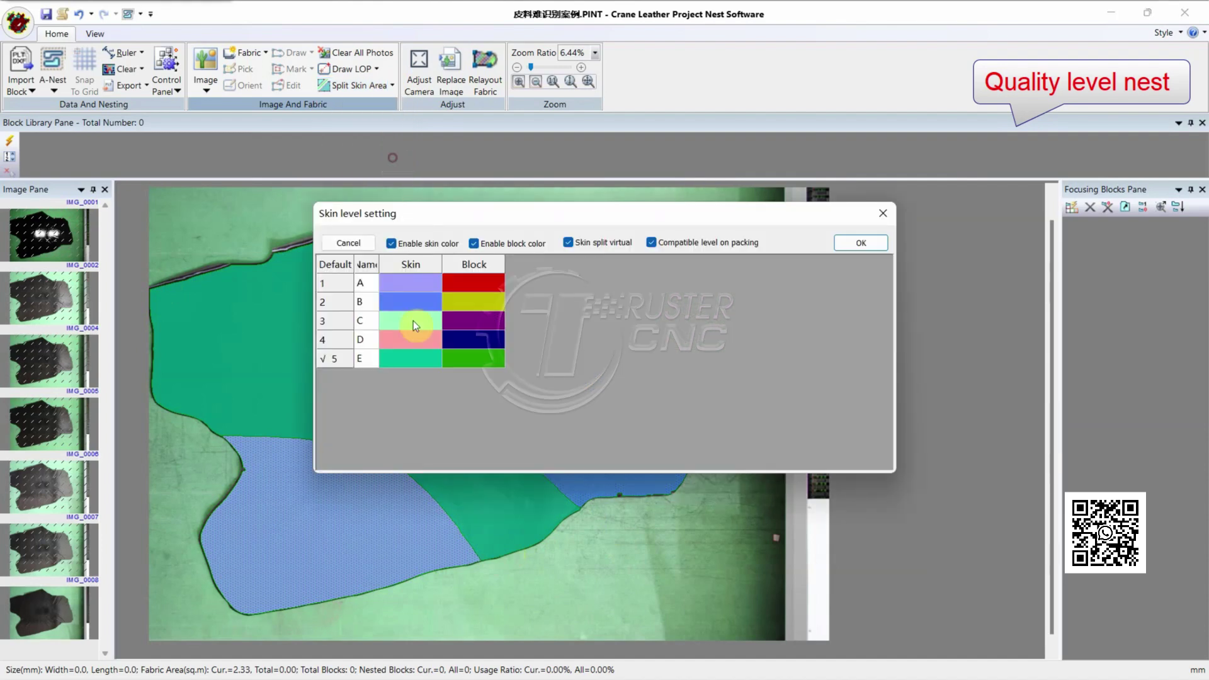
left_click(856, 243)
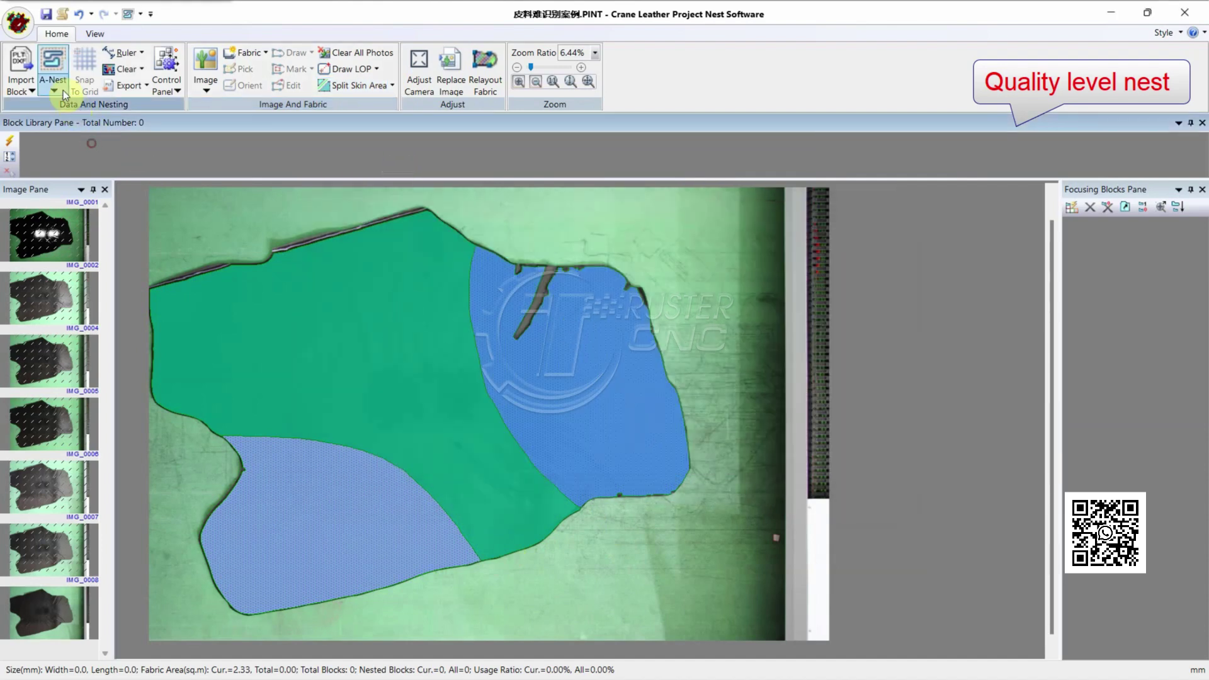
Step: Import the 33 pattern blocks from the DXF file on the Desktop
left_click(21, 65)
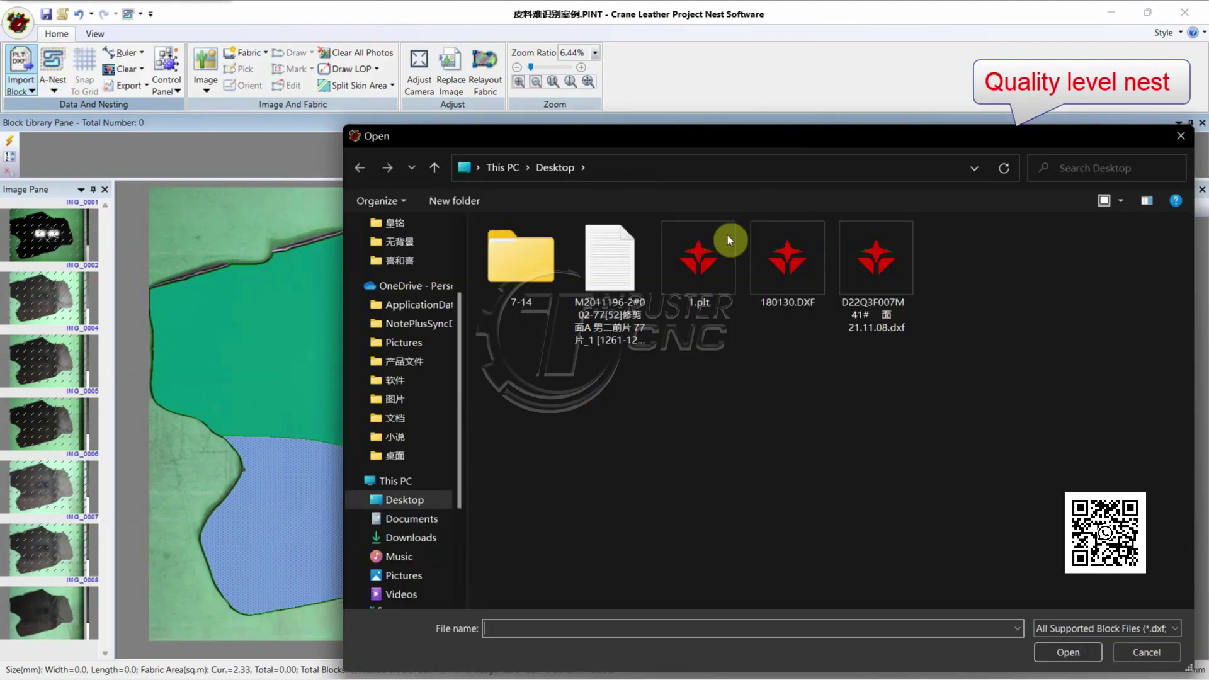
double_click(844, 247)
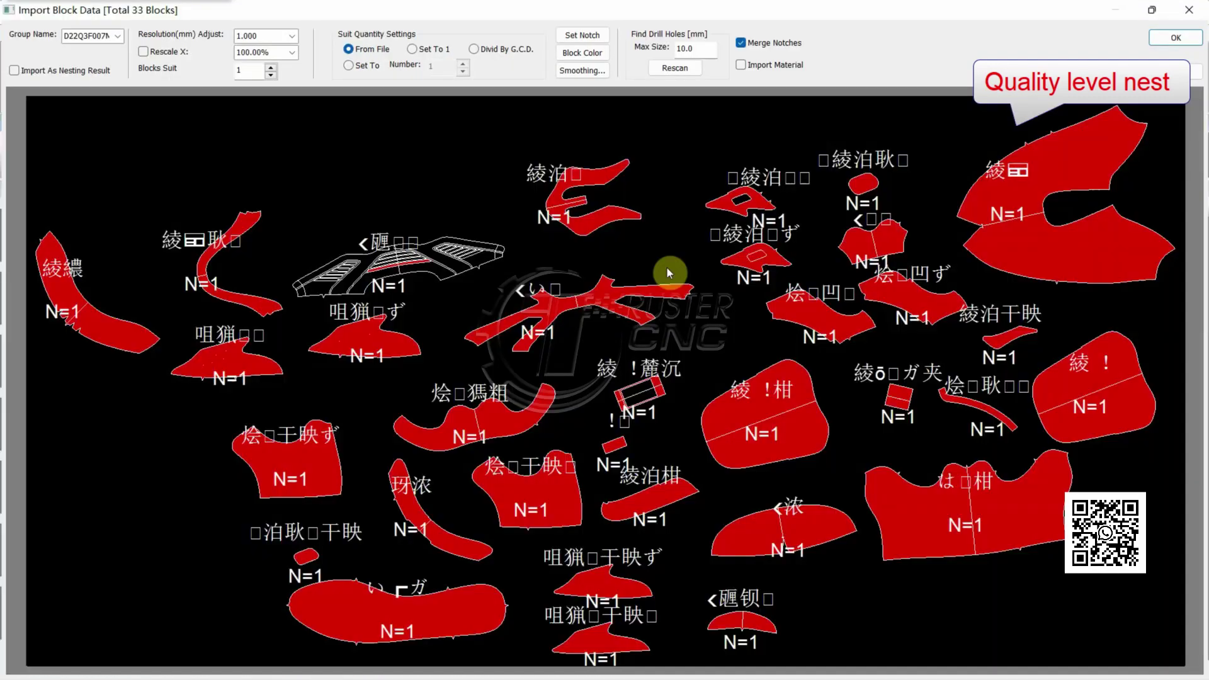
left_click(1176, 37)
Step: Set the block quantity to 5 in Properties, then select all library blocks
right_click(71, 149)
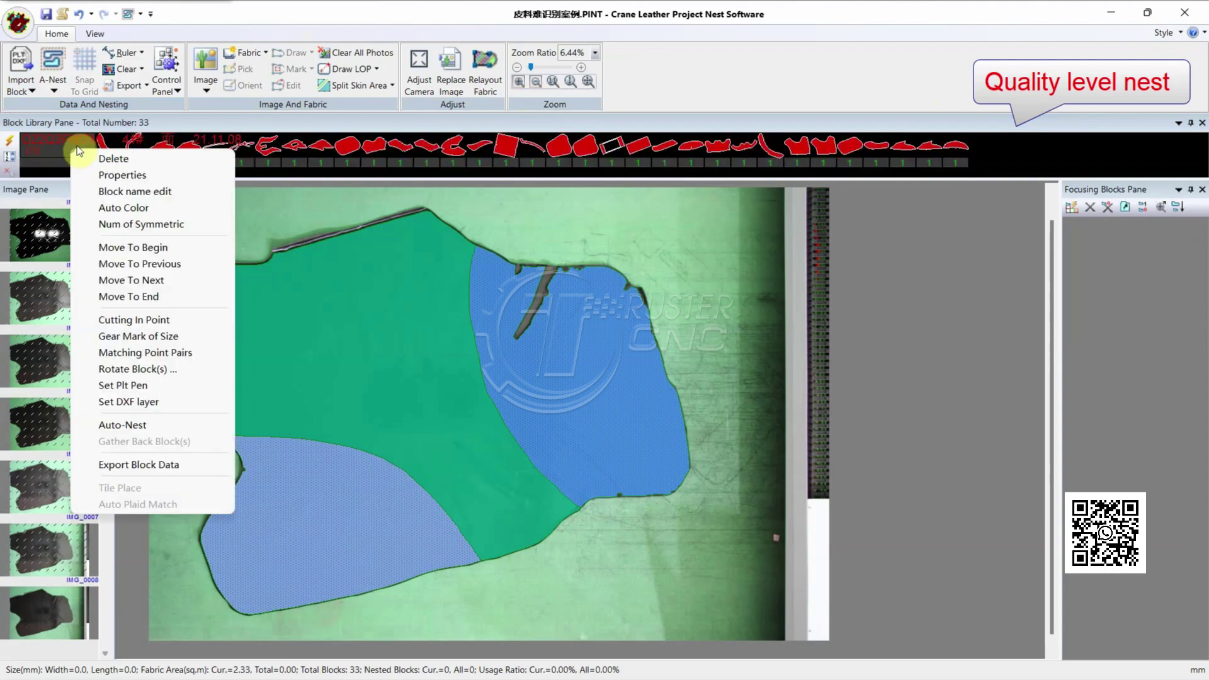
left_click(119, 173)
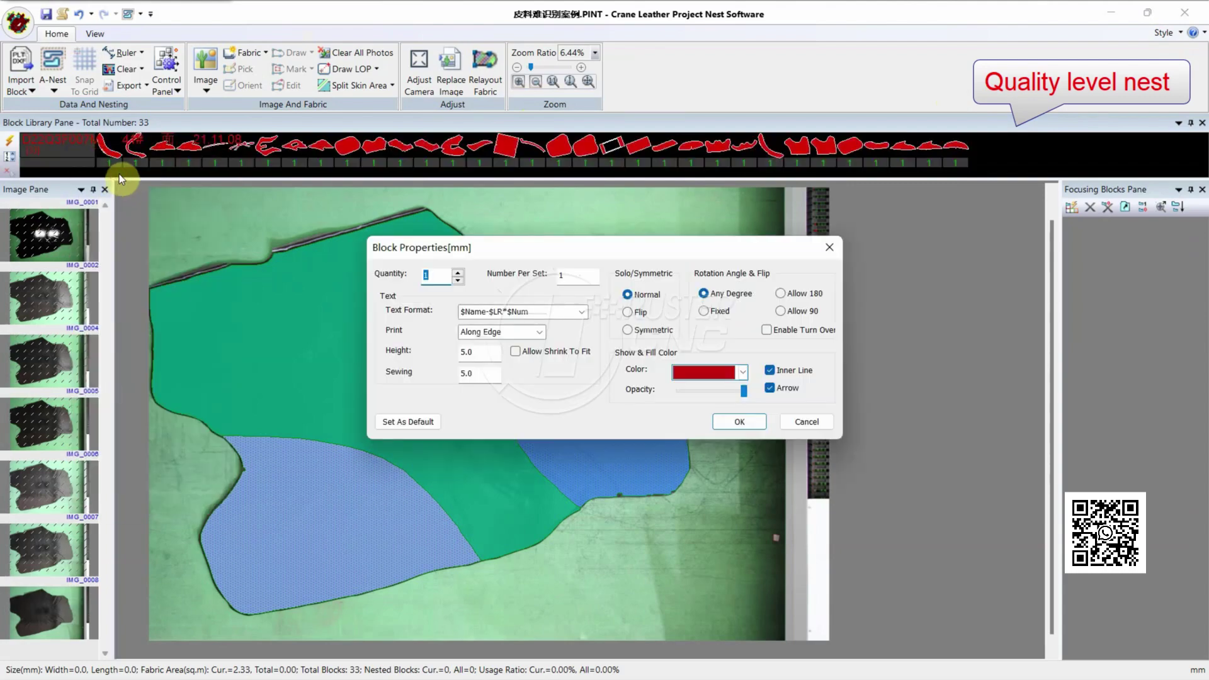
type("5")
key("Return")
left_click(77, 142)
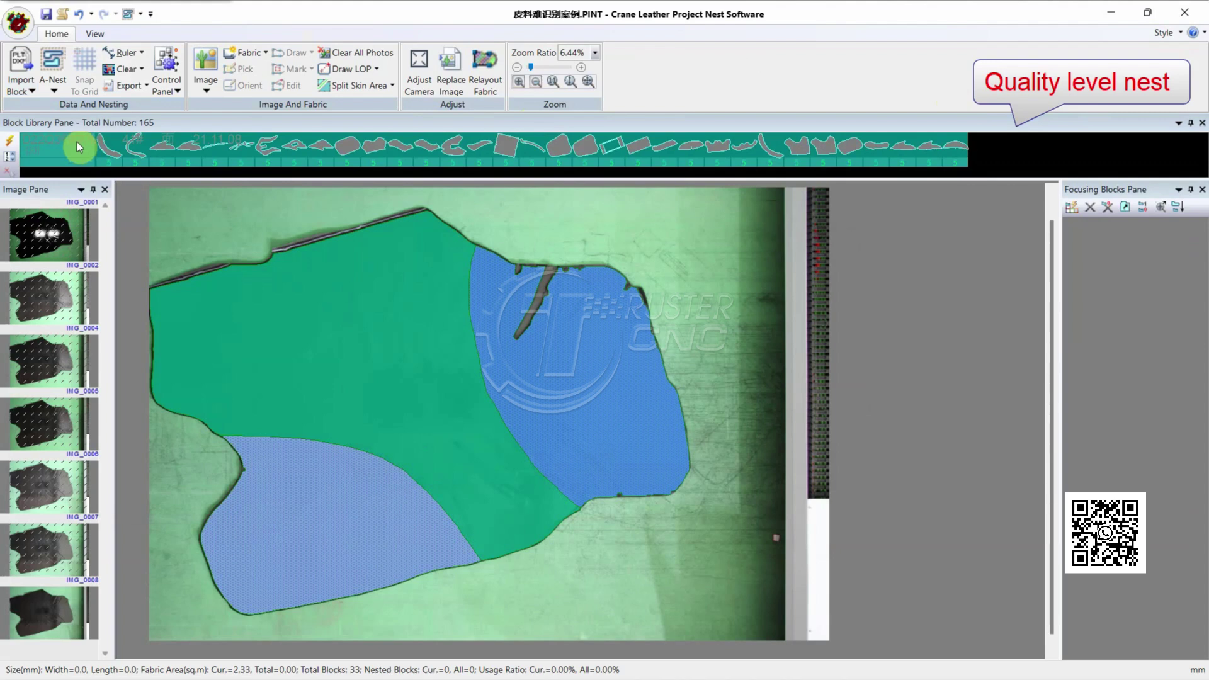
right_click(78, 146)
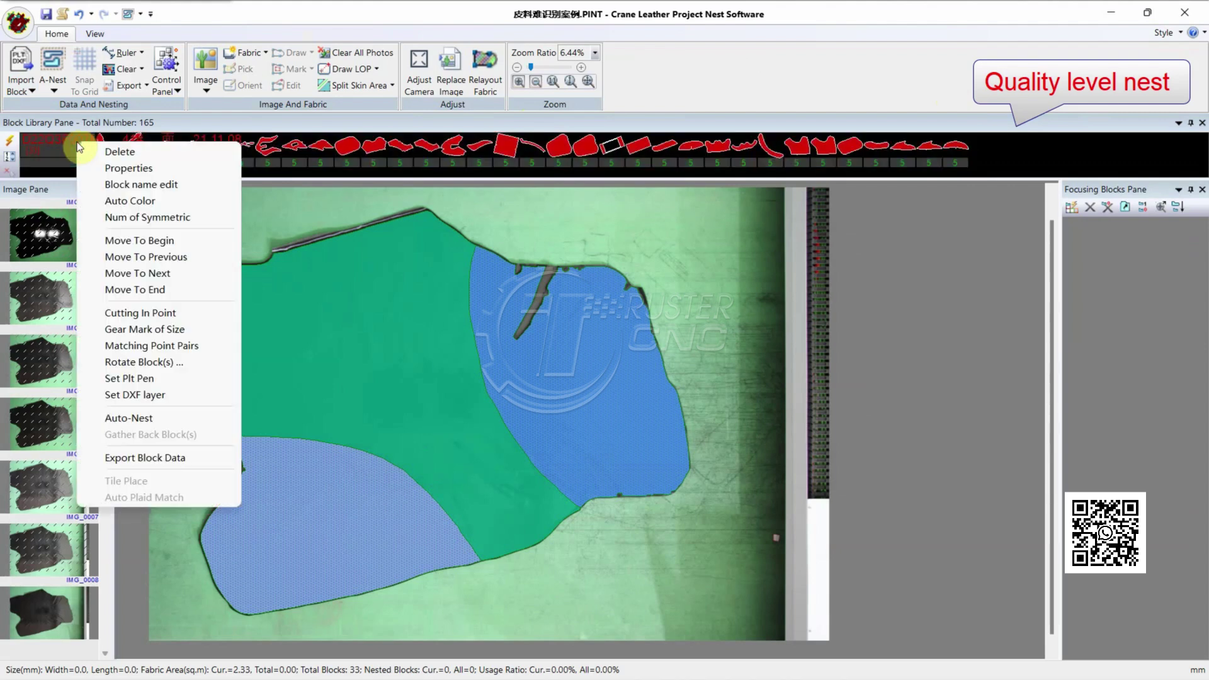
Step: In the Block name edit table, set skin level B for the first seven pieces
left_click(167, 190)
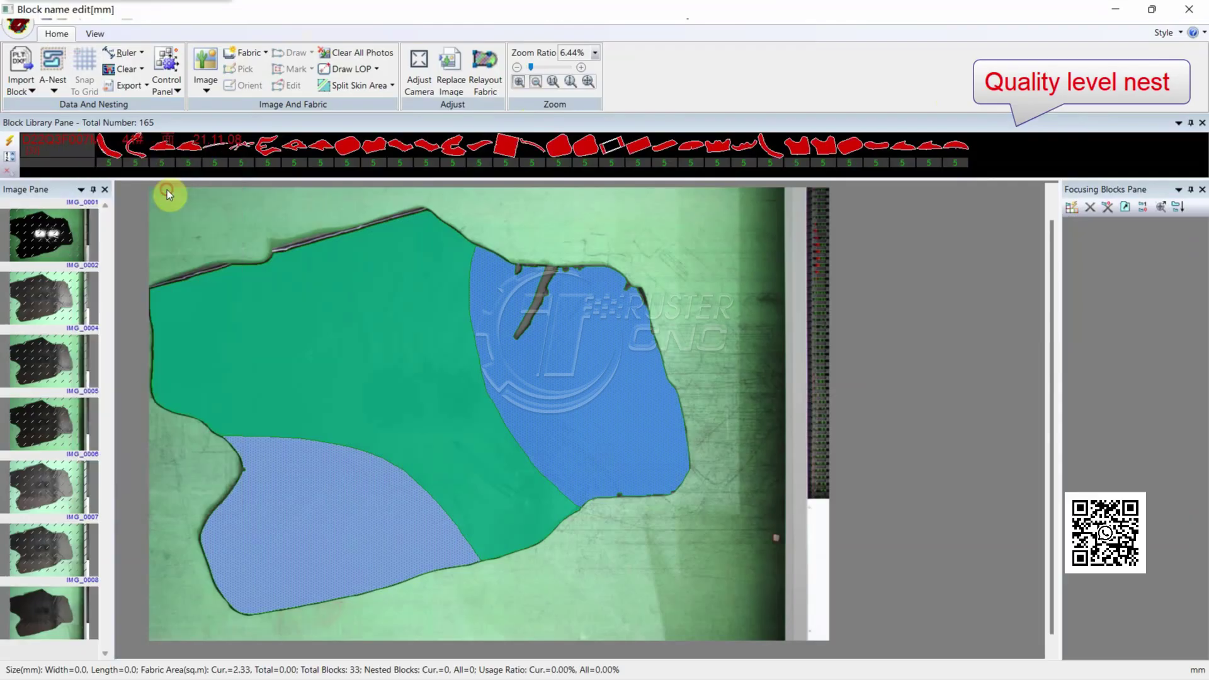
left_click(342, 81)
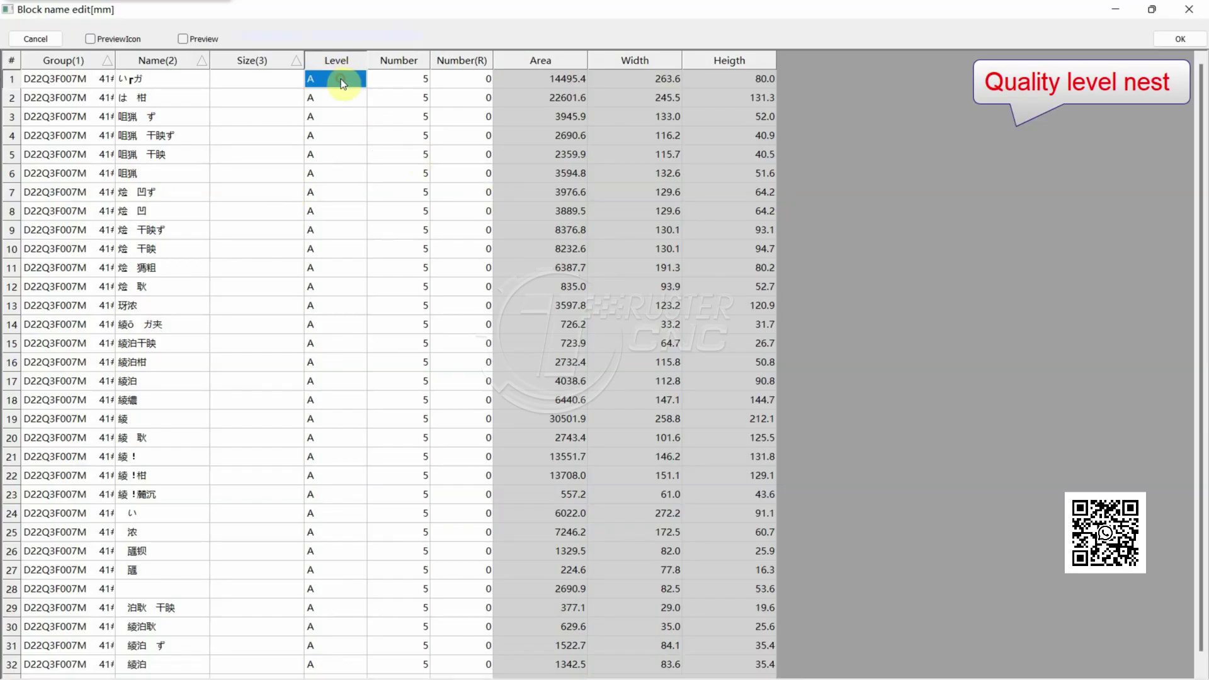
scroll(328, 567, "down", 1)
scroll(340, 504, "up", 1)
type("B")
left_click(335, 99)
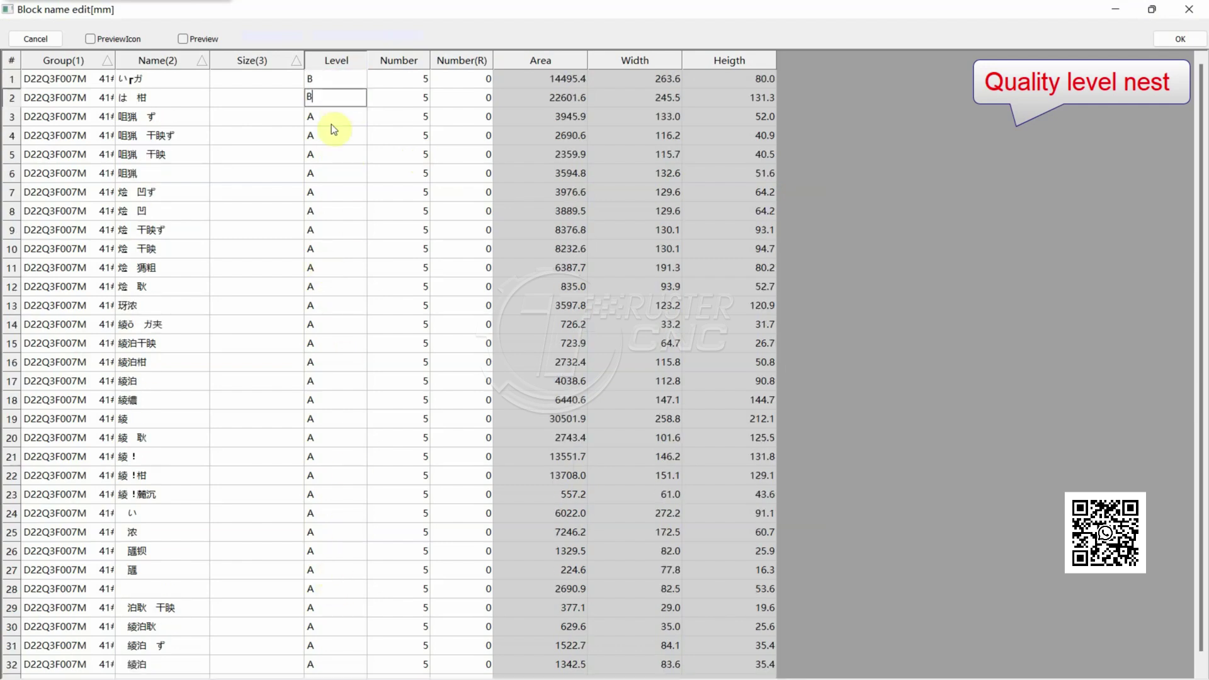
left_click(331, 120)
type("B")
left_click(334, 137)
type("B")
left_click(331, 156)
type("B")
left_click(337, 173)
type("B")
Step: Set skin level E for piece 23 and pieces 25–33, then close the table with OK
scroll(340, 340, "down", 1)
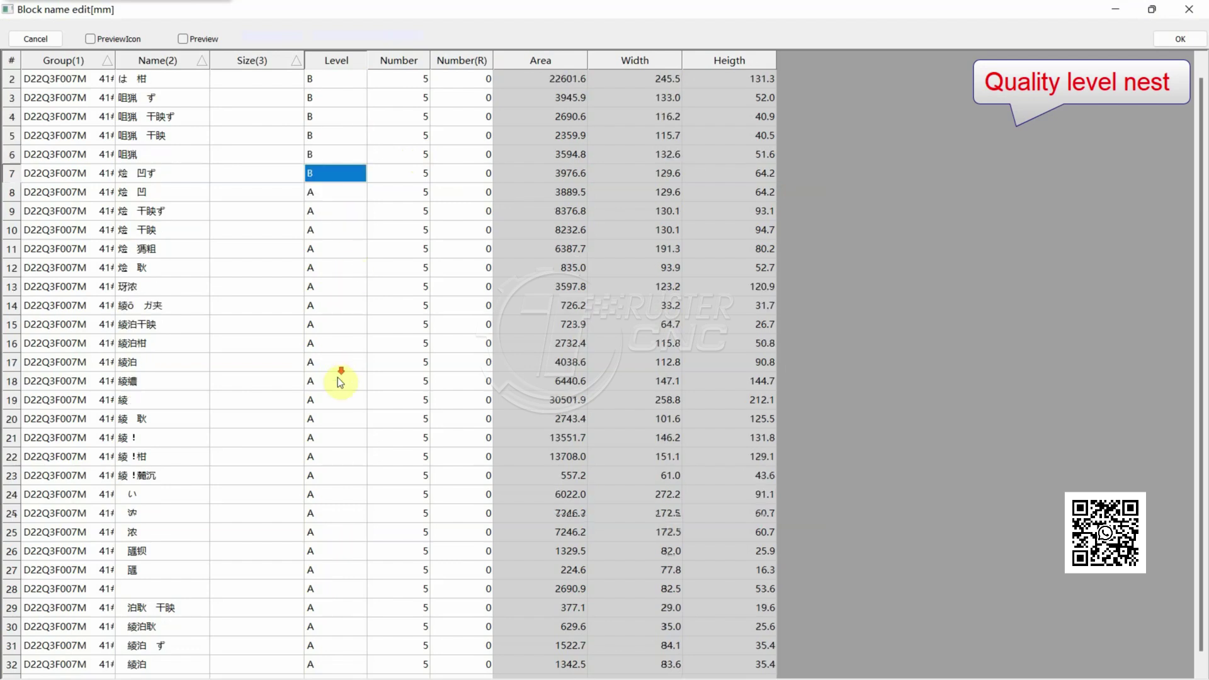
left_click(345, 669)
type("E")
left_click(339, 648)
type("E")
left_click(335, 626)
type("E")
left_click(347, 608)
type("E")
left_click(351, 587)
type("E")
left_click(342, 550)
type("E")
left_click(335, 572)
type("E")
left_click(335, 531)
type("E")
left_click(339, 511)
type("E")
left_click(341, 496)
left_click(338, 479)
type("E")
scroll(345, 233, "up", 1)
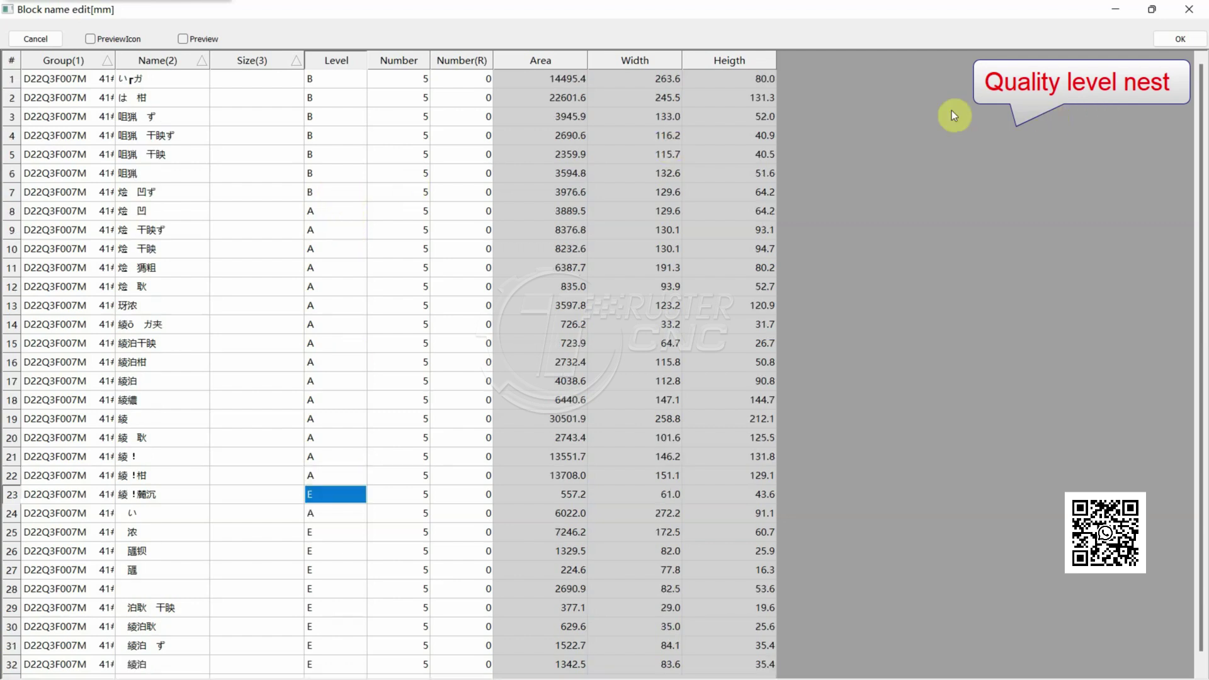
left_click(1179, 39)
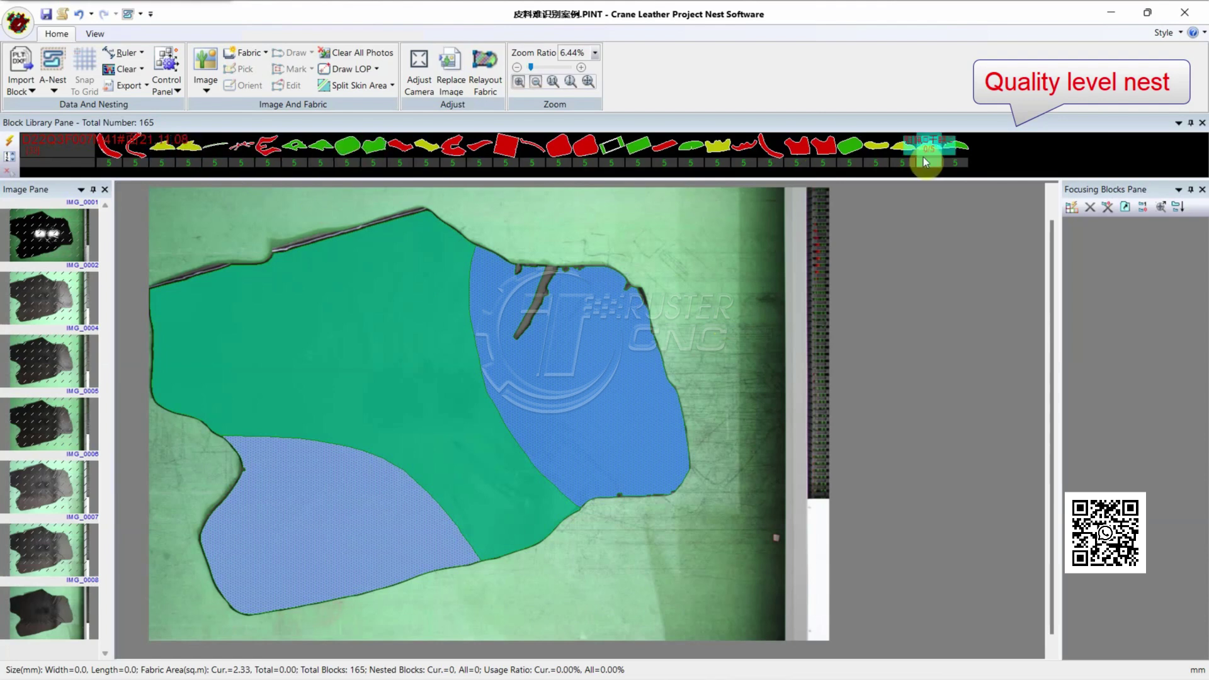
Step: A-Nest the level A pieces, giving 41 nested blocks at 15.62% usage
left_click(55, 64)
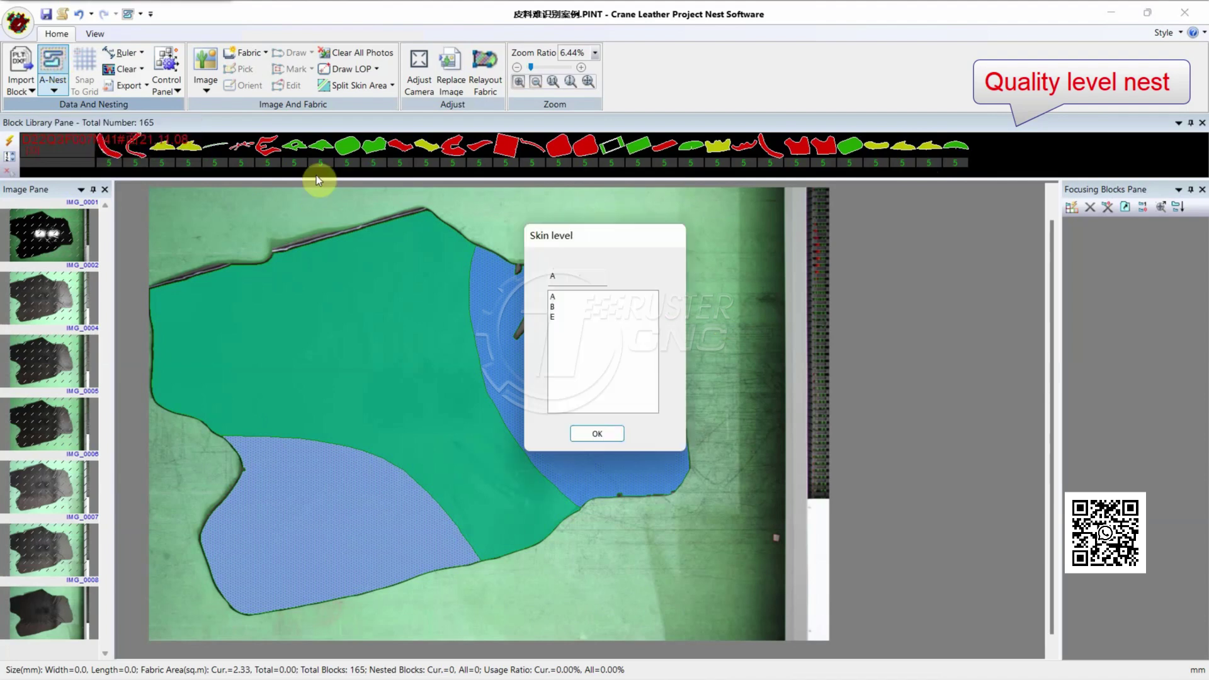
left_click(574, 297)
left_click(608, 433)
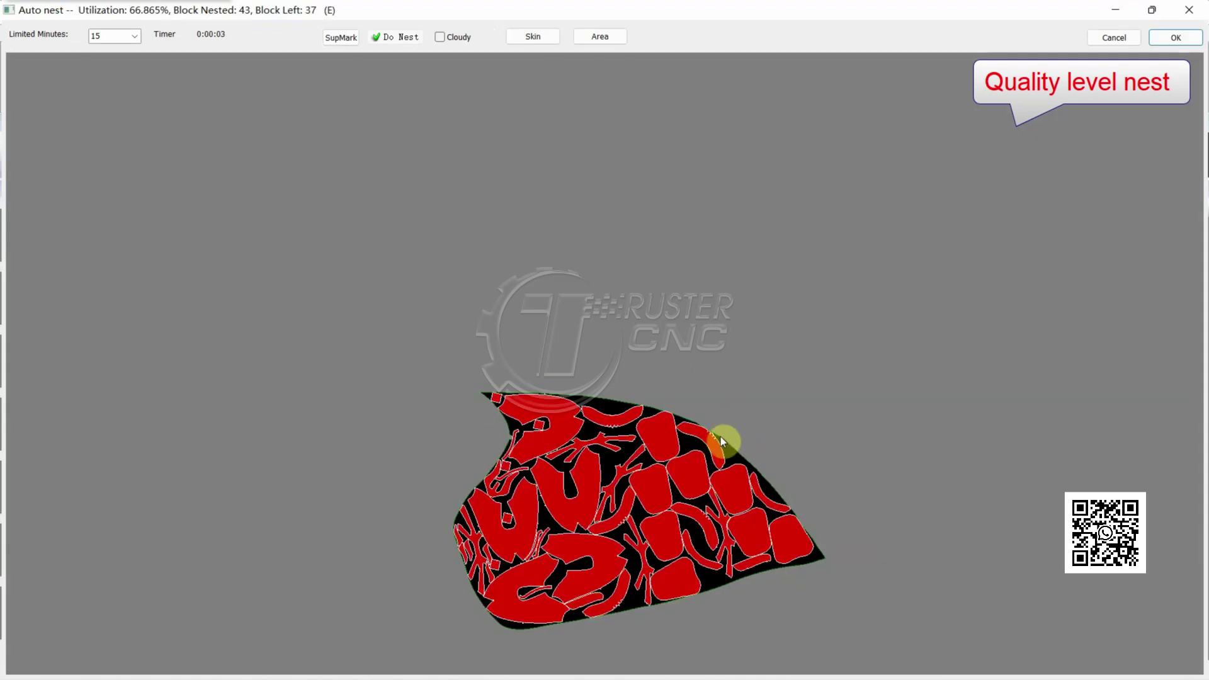
left_click(1174, 38)
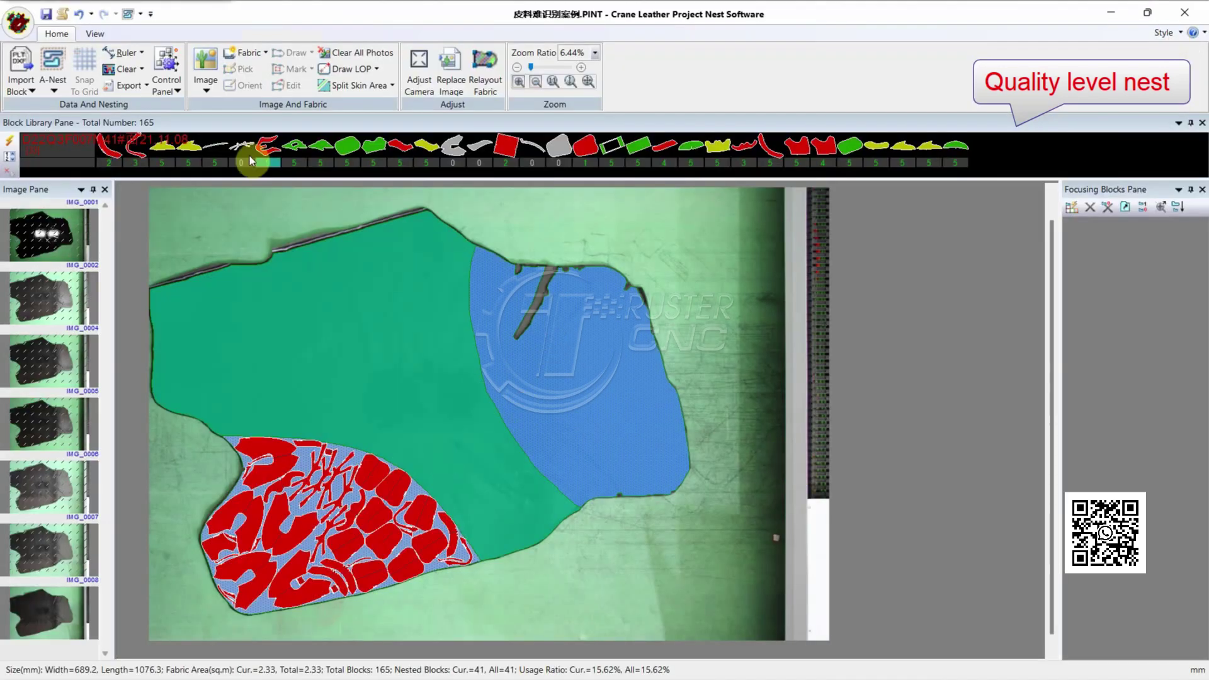
Step: A-Nest the level B pieces into the right-hand area, reaching 76 nested and 27.14% usage
left_click(53, 63)
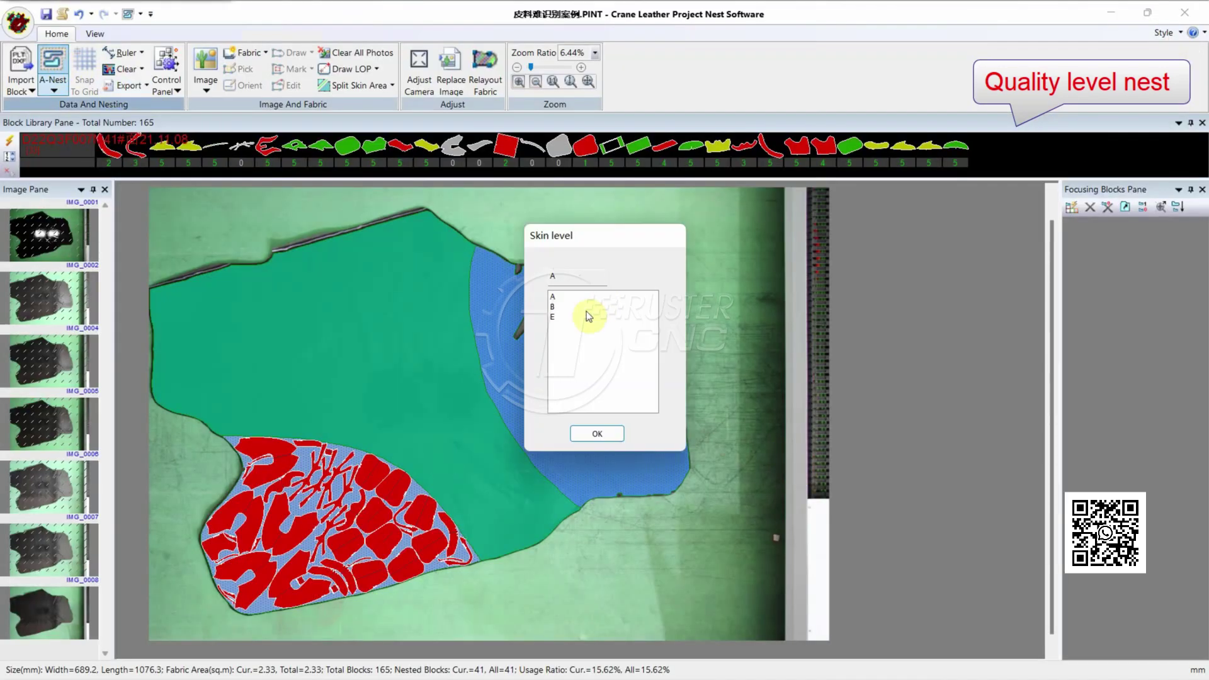
left_click(585, 307)
left_click(597, 433)
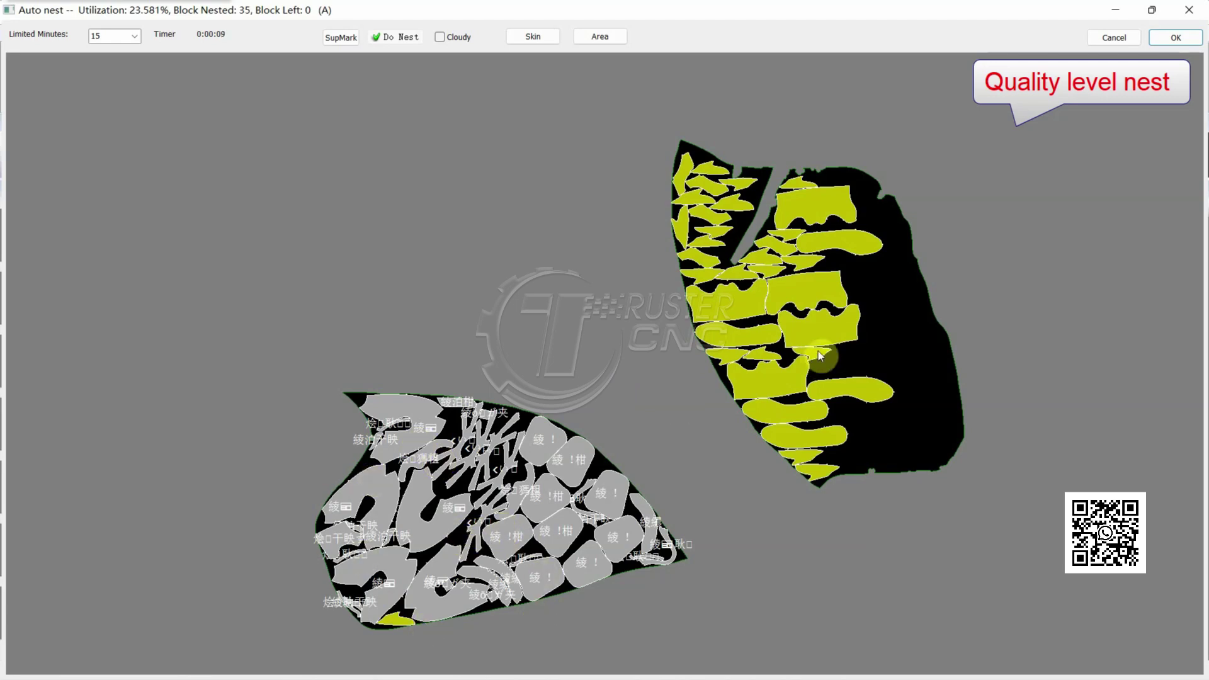
left_click(1173, 37)
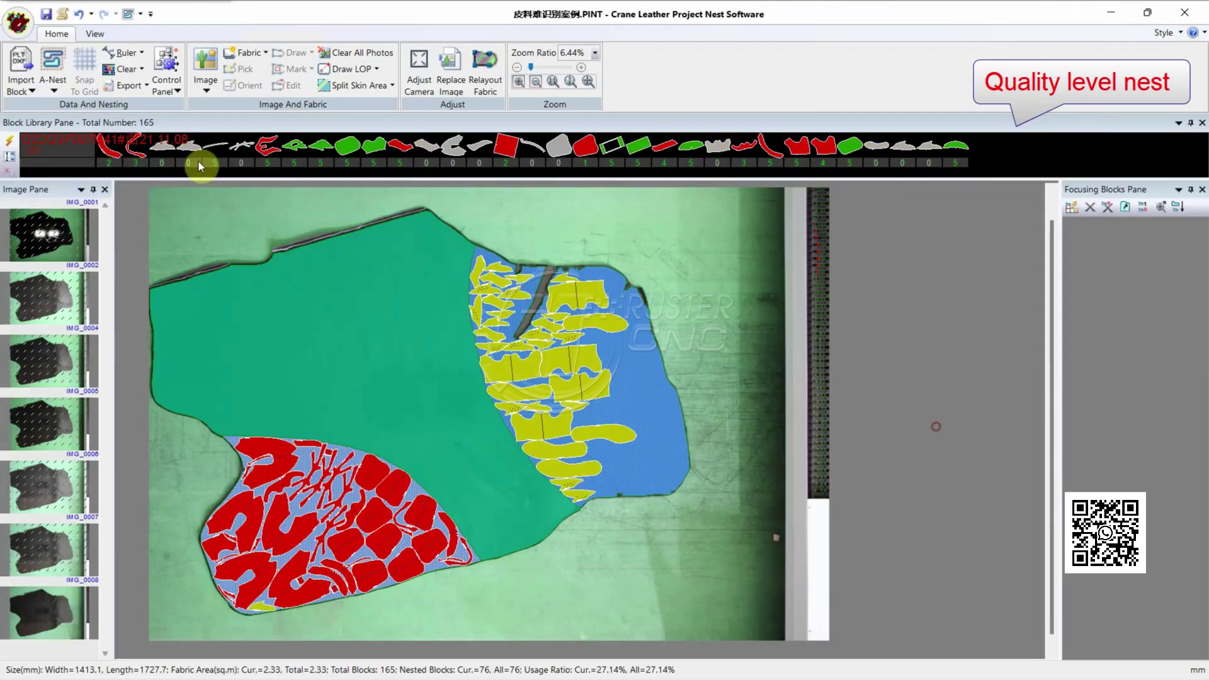
Step: A-Nest the level E pieces along the left edge, totalling 126 nested and 30.63% usage
left_click(54, 60)
left_click(557, 306)
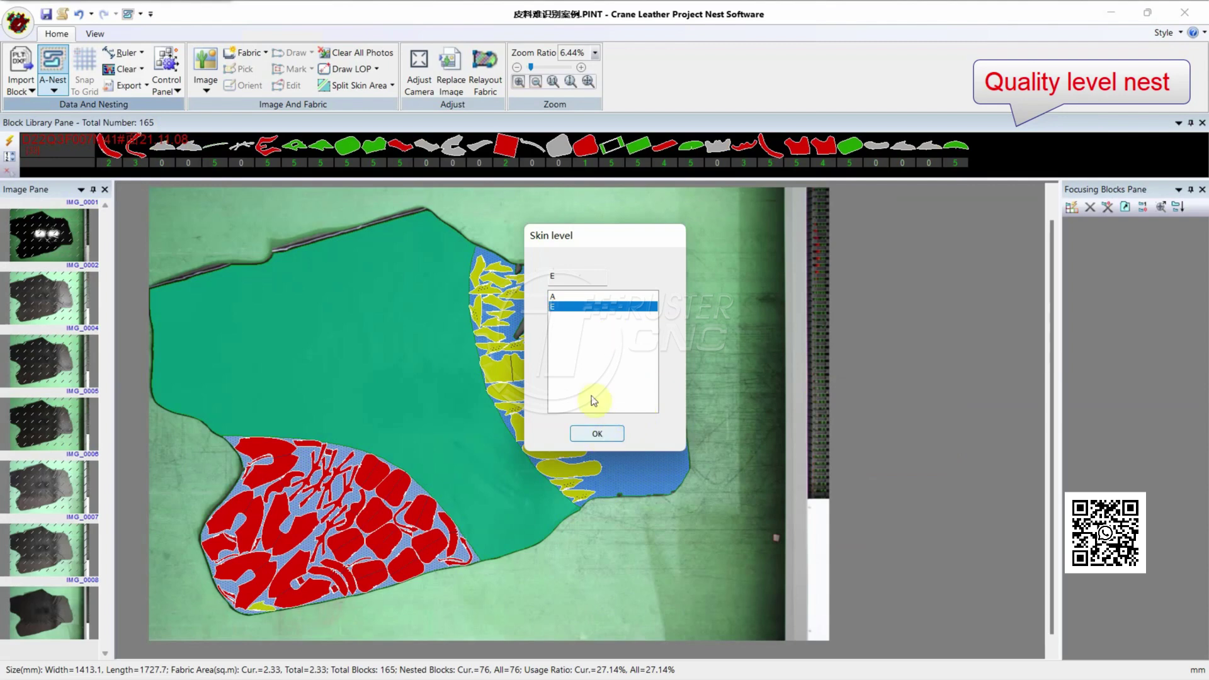
left_click(597, 434)
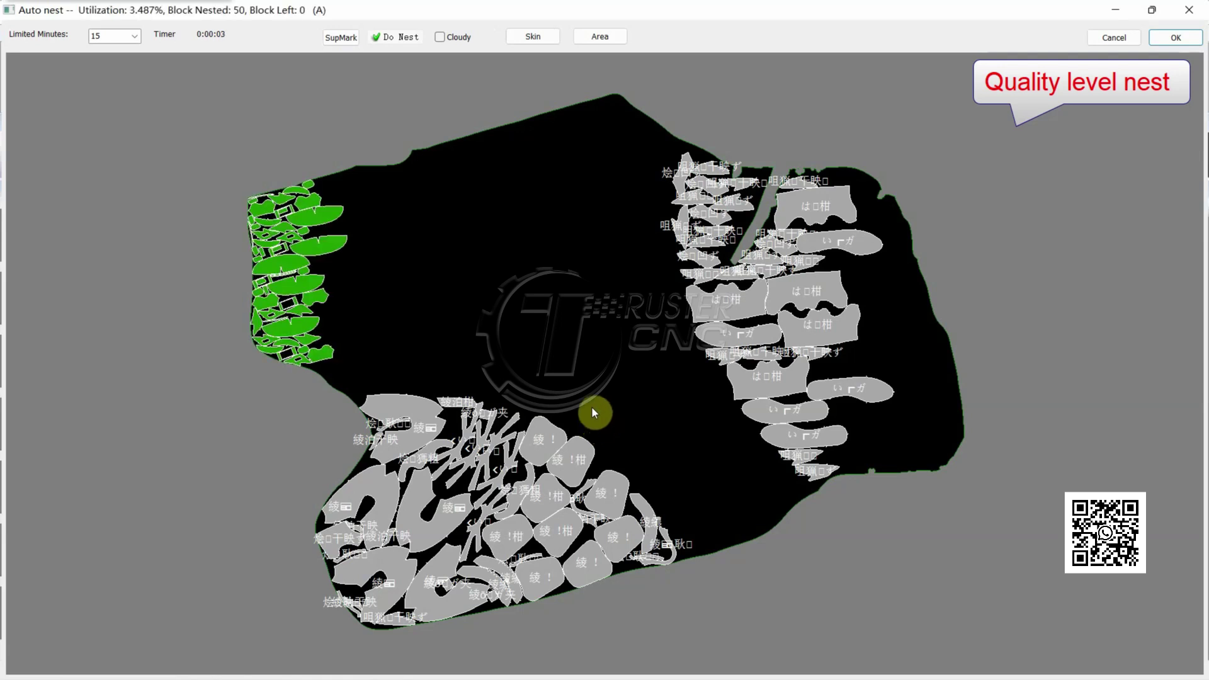
left_click(1166, 39)
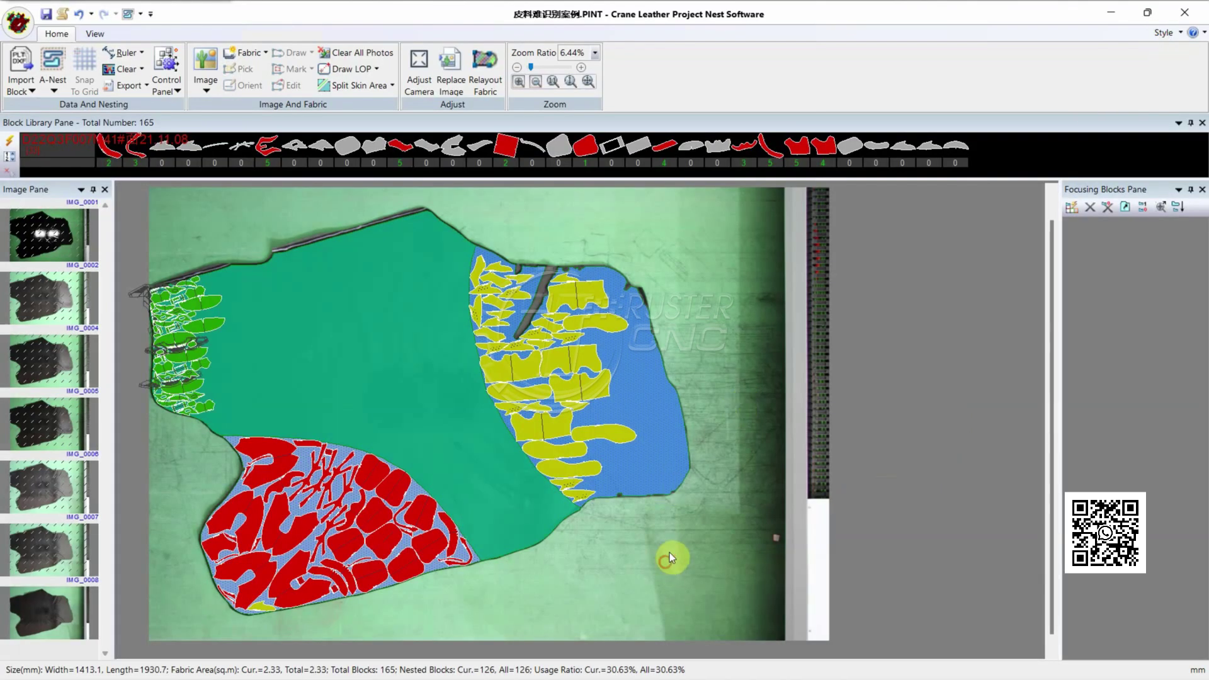